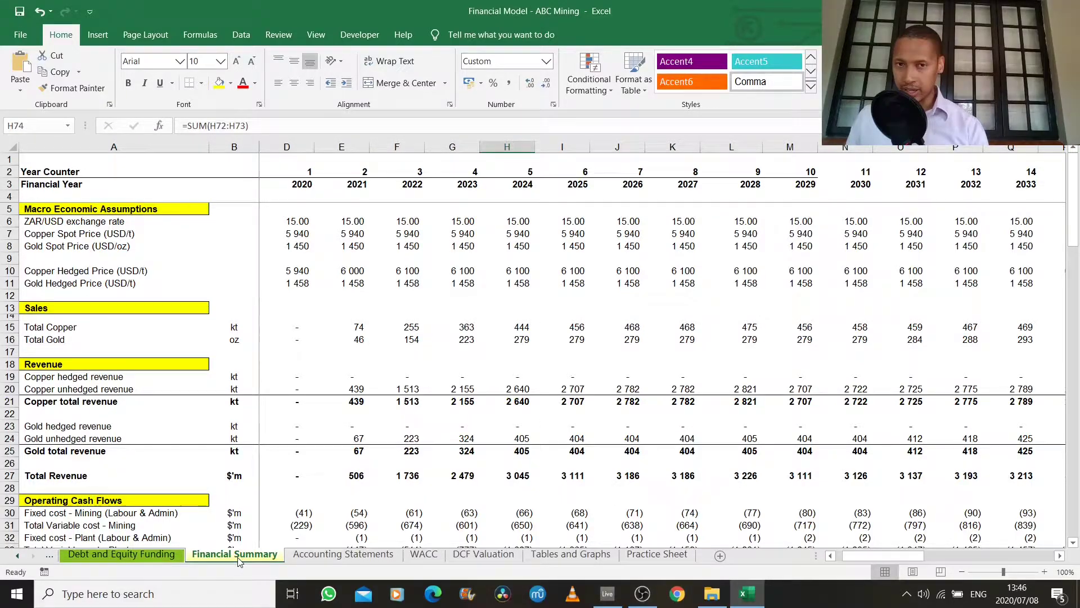
{"action": "left_click", "coordinate": [24, 556]}
{"action": "left_click", "coordinate": [24, 556]}
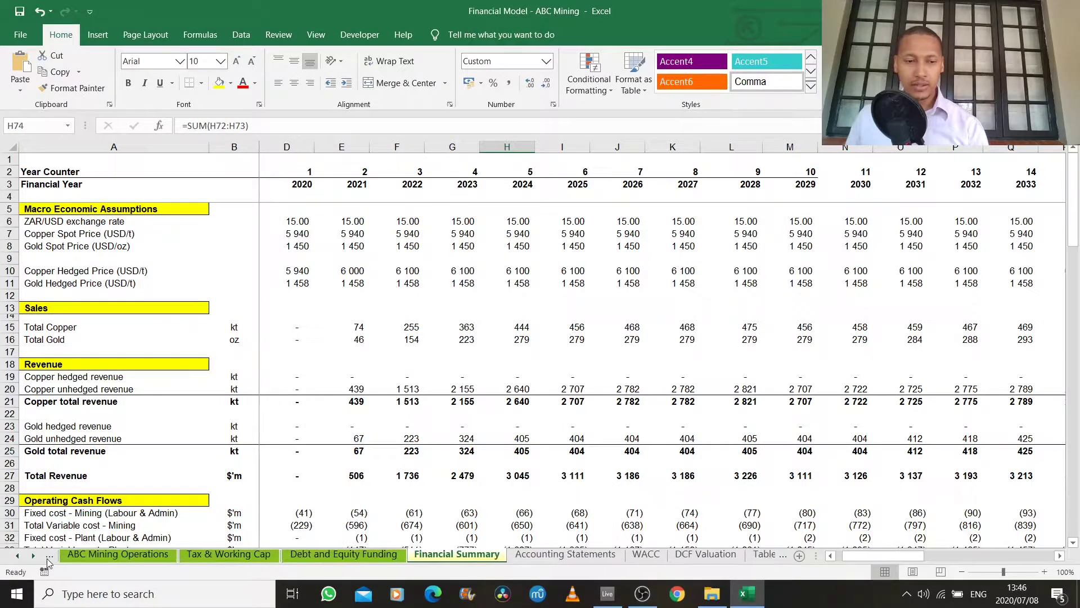
{"action": "left_click", "coordinate": [149, 554]}
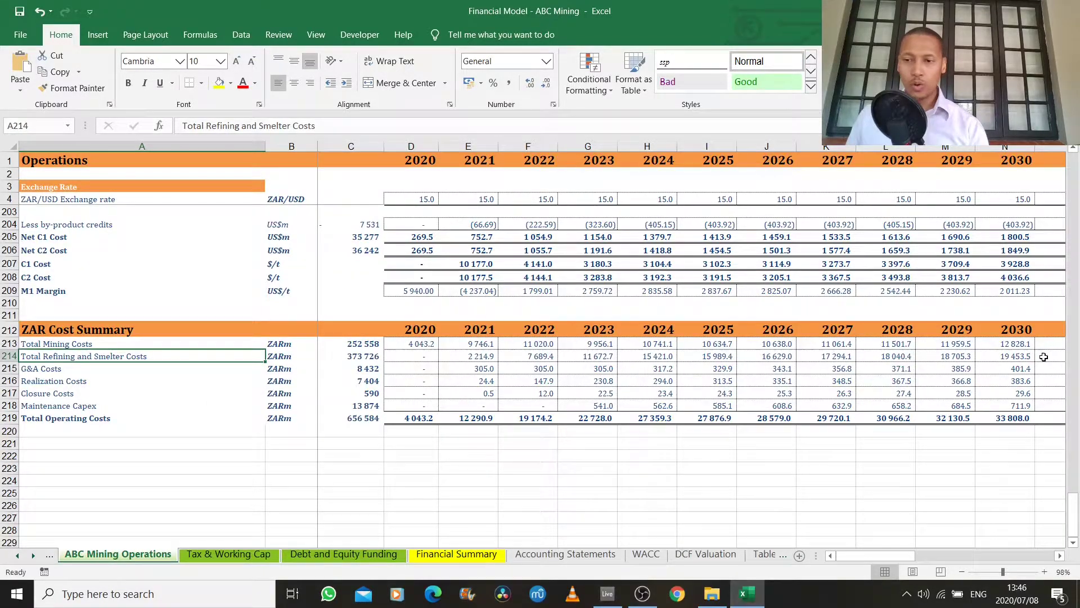
{"action": "mouse_move", "coordinate": [1075, 518]}
{"action": "left_mouse_down"}
{"action": "mouse_move", "coordinate": [1074, 187]}
{"action": "mouse_move", "coordinate": [1075, 529]}
{"action": "left_mouse_up"}
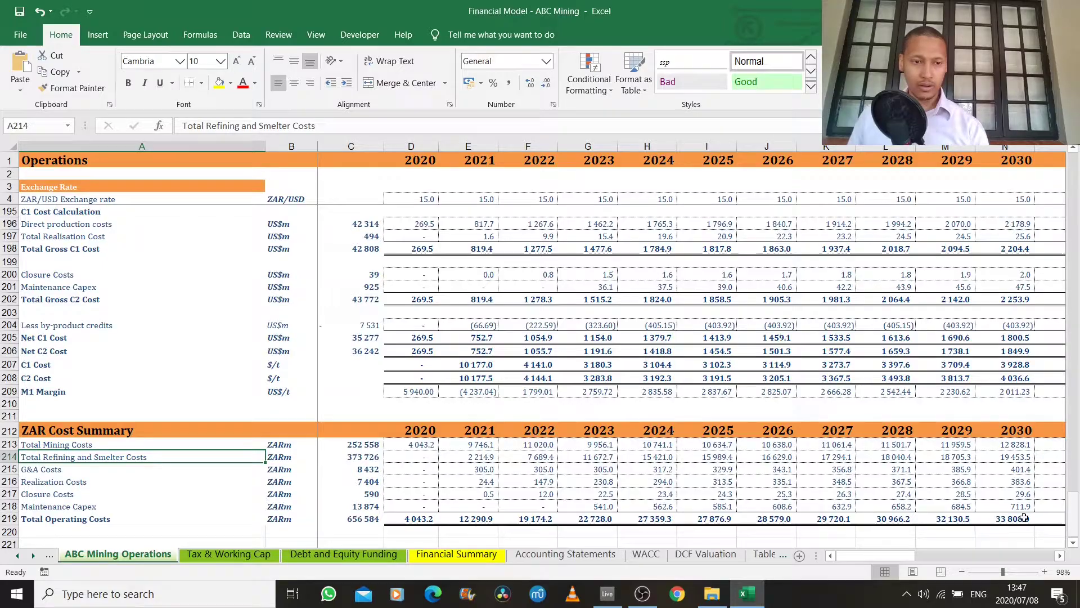
{"action": "scroll", "coordinate": [146, 382], "scroll_direction": "up", "scroll_amount": 7}
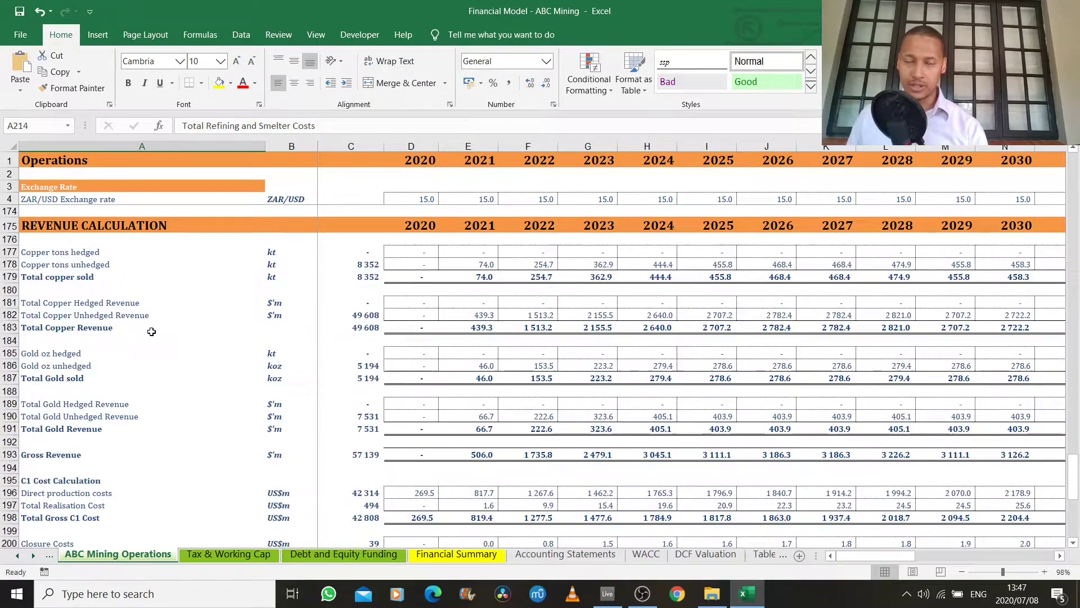
{"action": "left_click", "coordinate": [438, 555]}
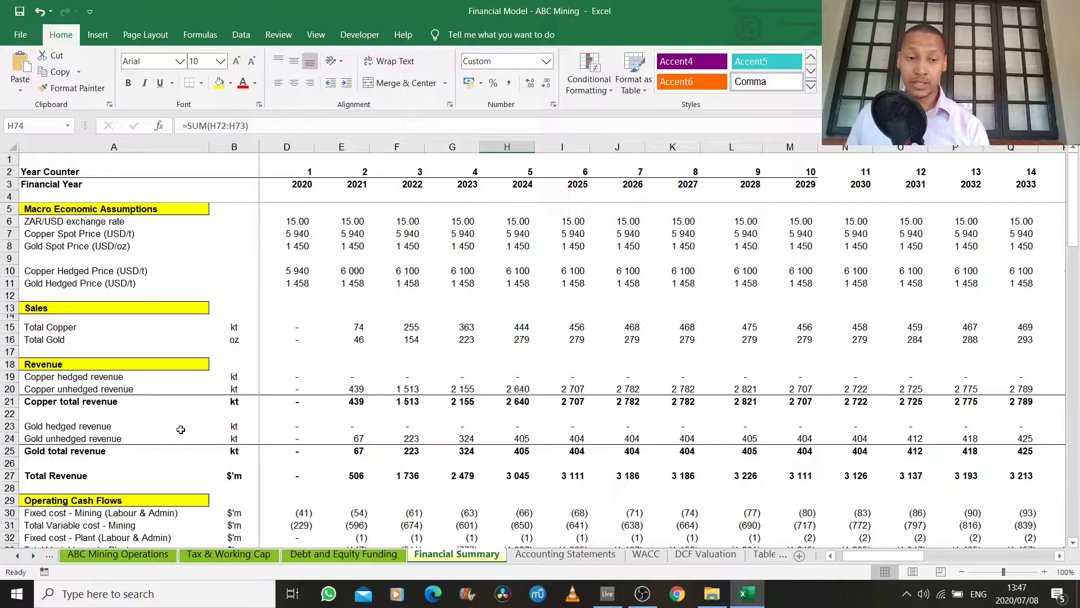
{"action": "scroll", "coordinate": [186, 432], "scroll_direction": "down", "scroll_amount": 3}
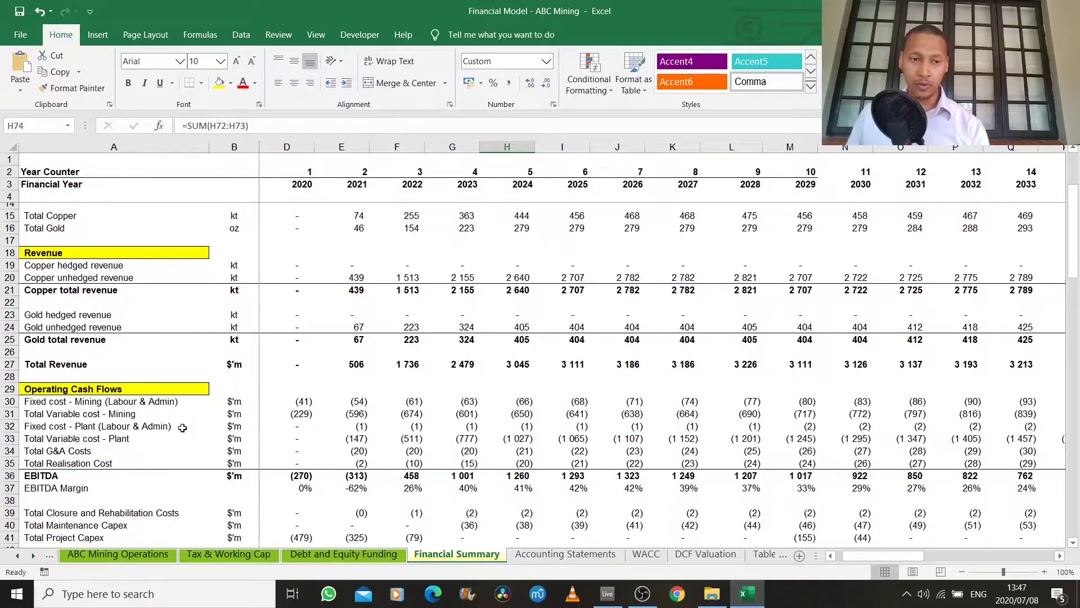
{"action": "scroll", "coordinate": [168, 385], "scroll_direction": "up", "scroll_amount": 3}
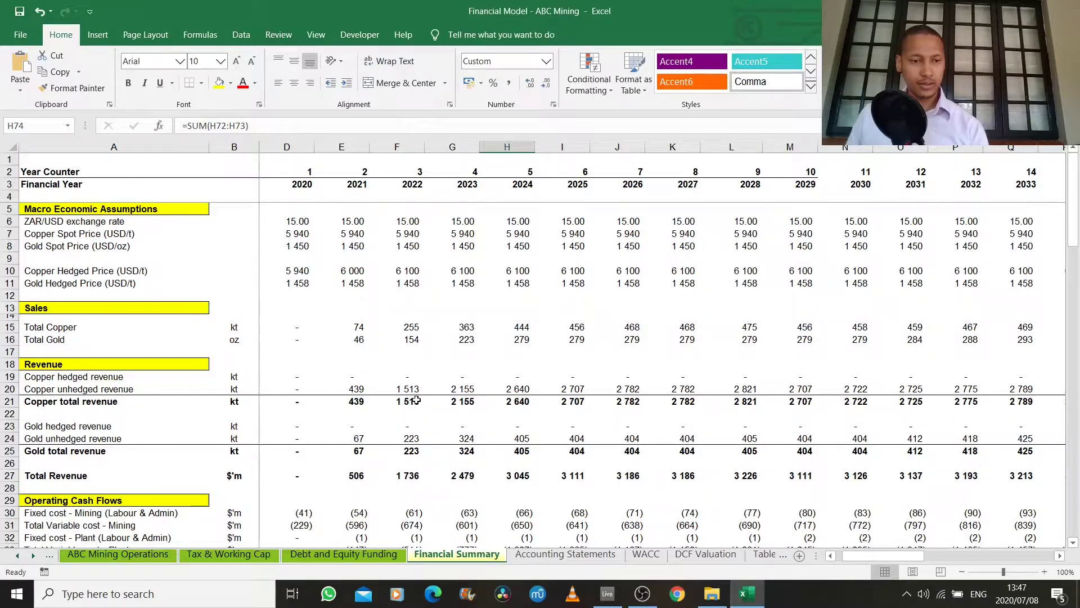
{"action": "scroll", "coordinate": [341, 408], "scroll_direction": "down", "scroll_amount": 2}
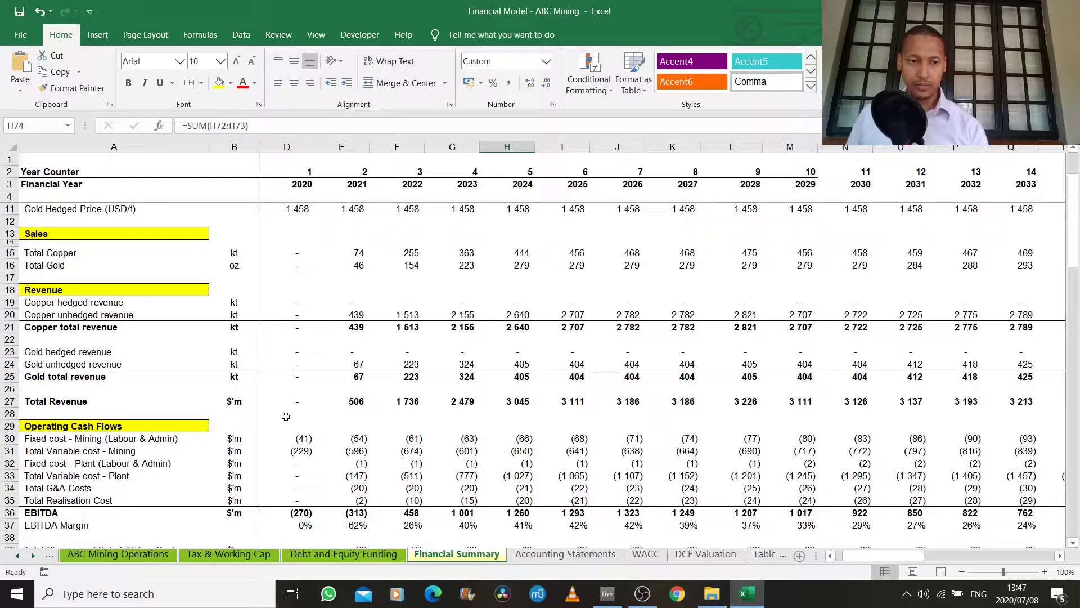
{"action": "scroll", "coordinate": [286, 417], "scroll_direction": "down", "scroll_amount": 1}
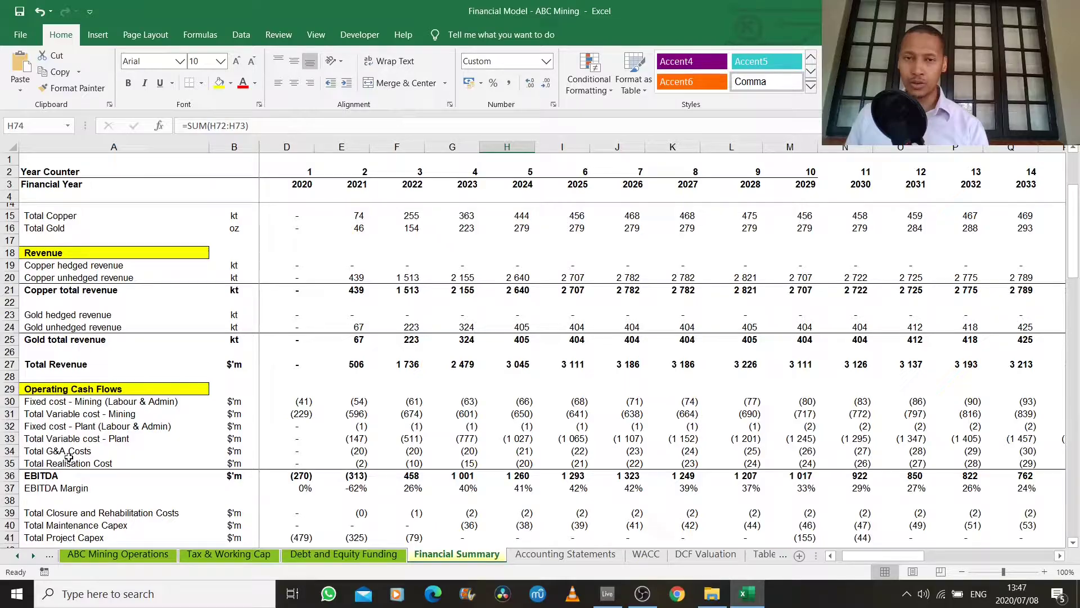
{"action": "left_click", "coordinate": [59, 477]}
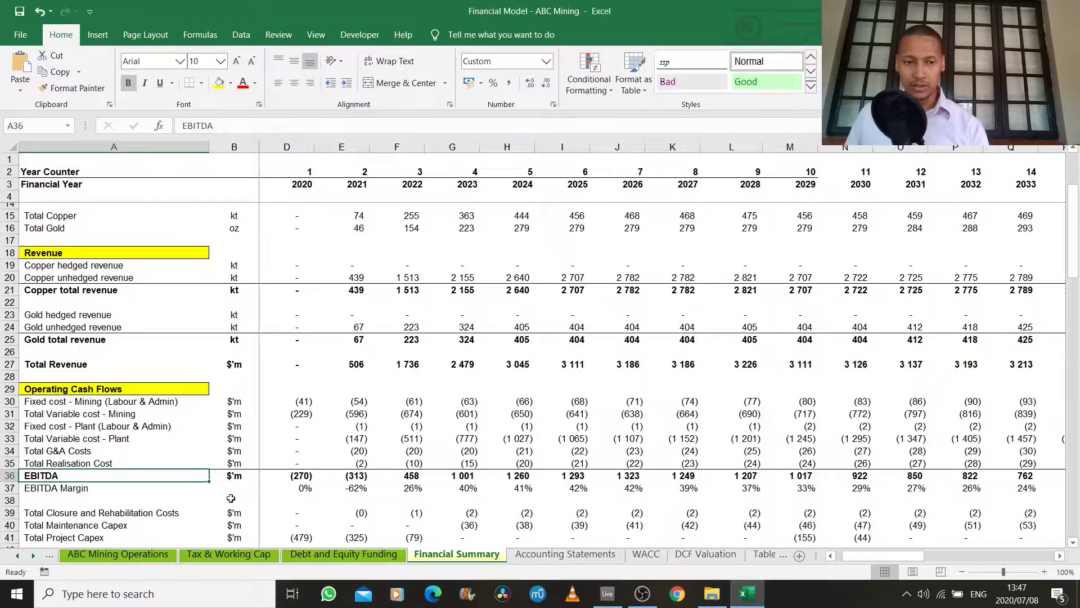
{"action": "scroll", "coordinate": [225, 503], "scroll_direction": "down", "scroll_amount": 3}
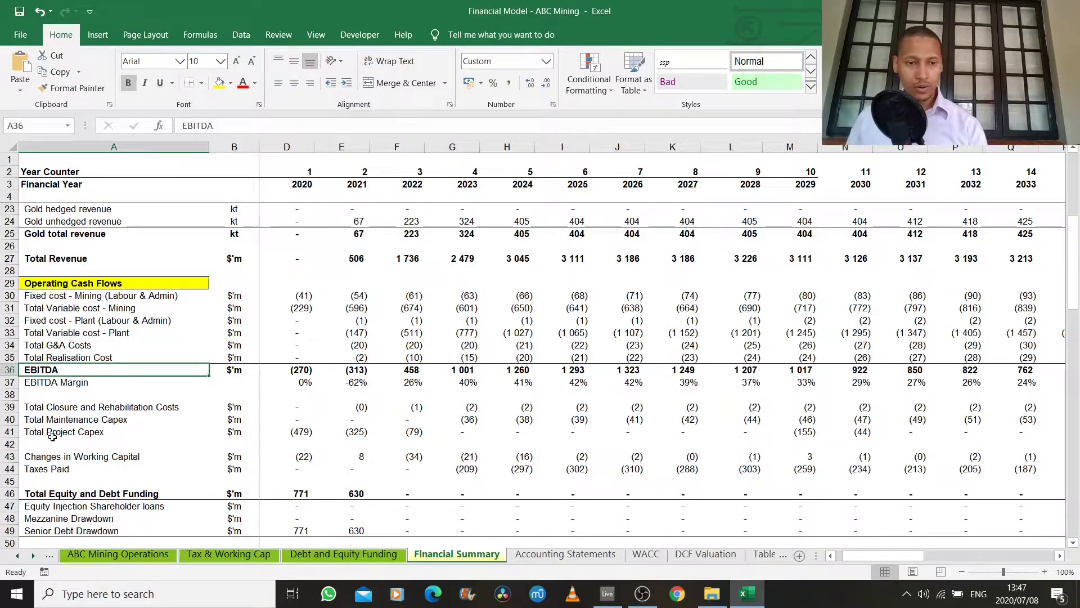
{"action": "left_click", "coordinate": [71, 433]}
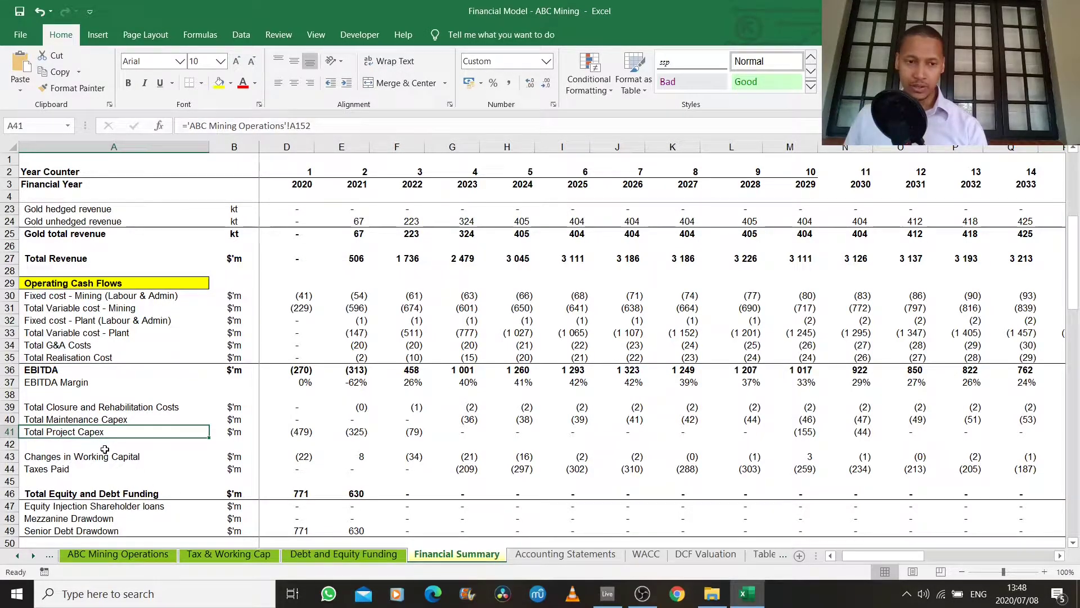
{"action": "left_click", "coordinate": [96, 419]}
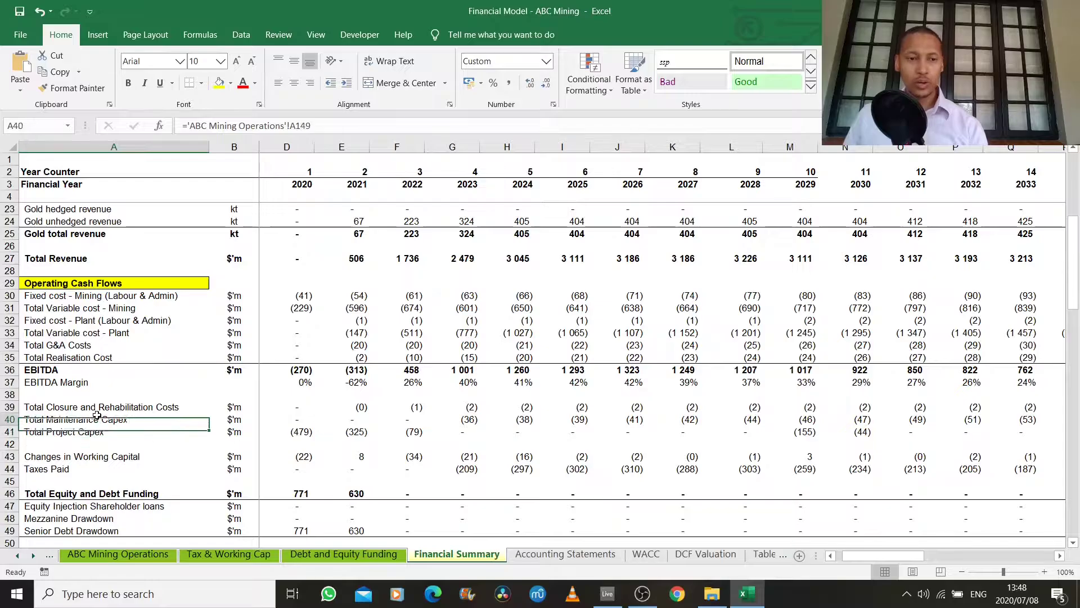
{"action": "left_click", "coordinate": [83, 460]}
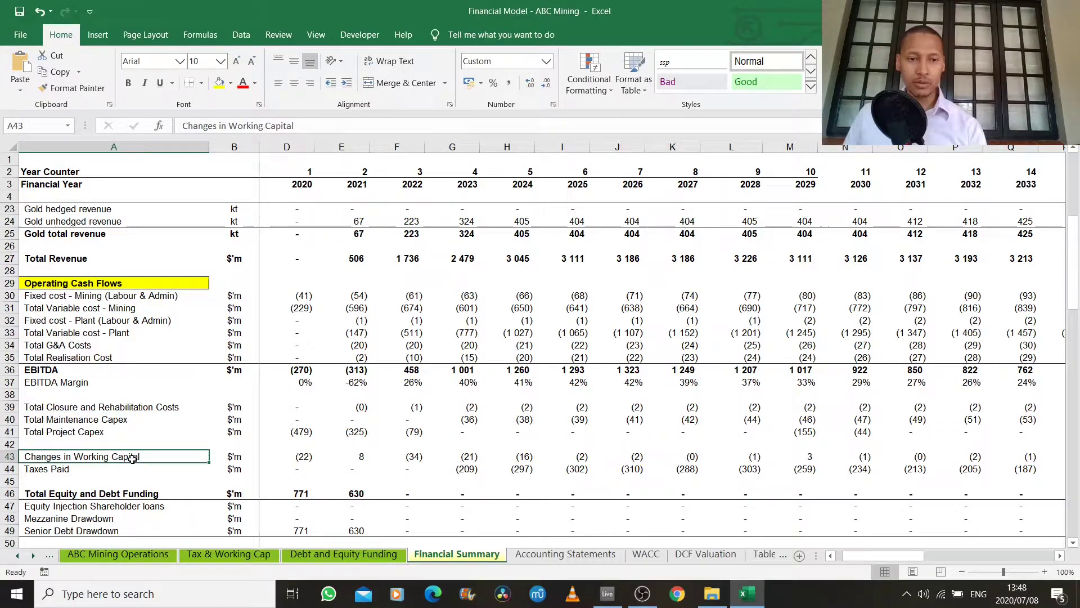
{"action": "left_click", "coordinate": [326, 459]}
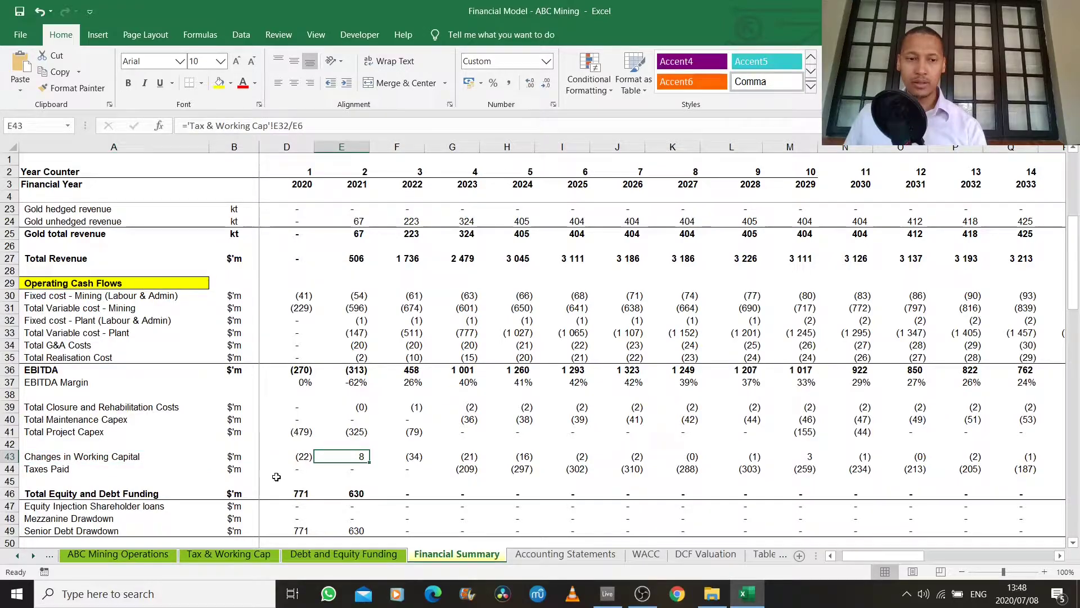
{"action": "left_click", "coordinate": [74, 471]}
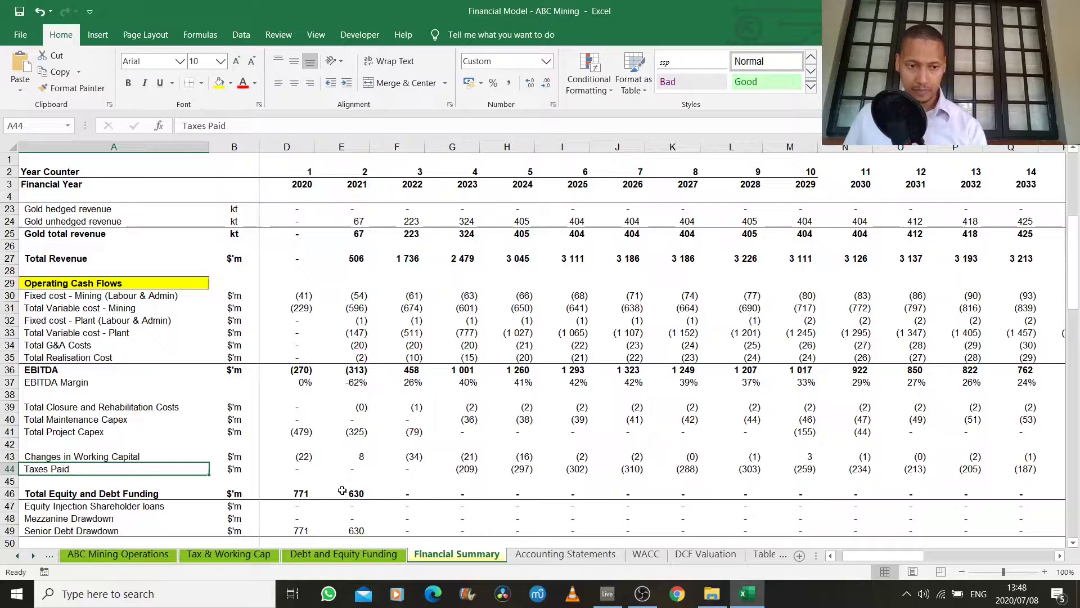
{"action": "scroll", "coordinate": [343, 490], "scroll_direction": "down", "scroll_amount": 2}
{"action": "scroll", "coordinate": [343, 490], "scroll_direction": "down", "scroll_amount": 2}
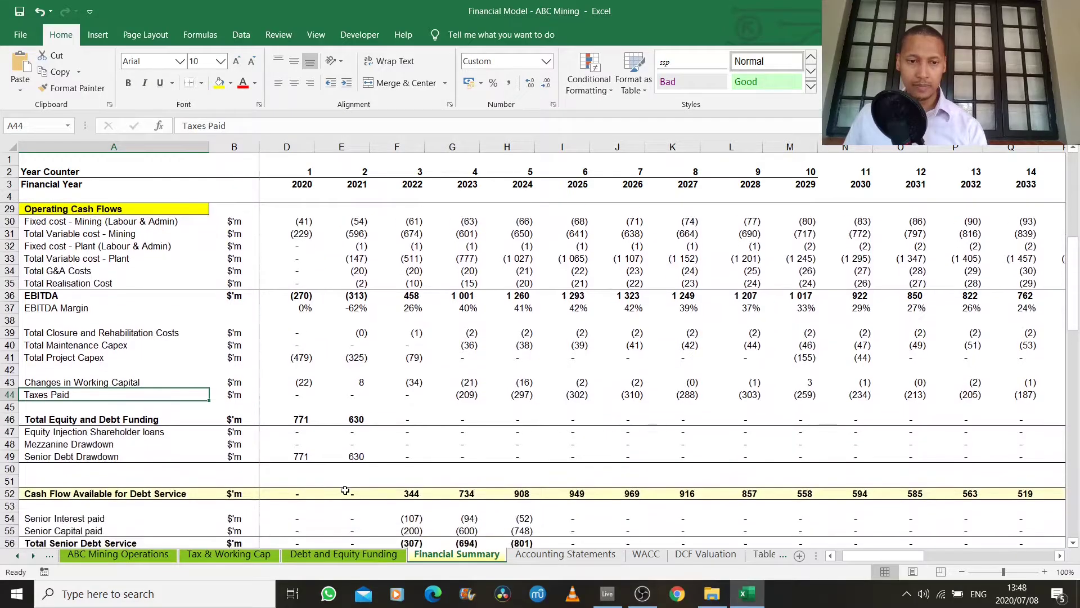
{"action": "left_click", "coordinate": [57, 459]}
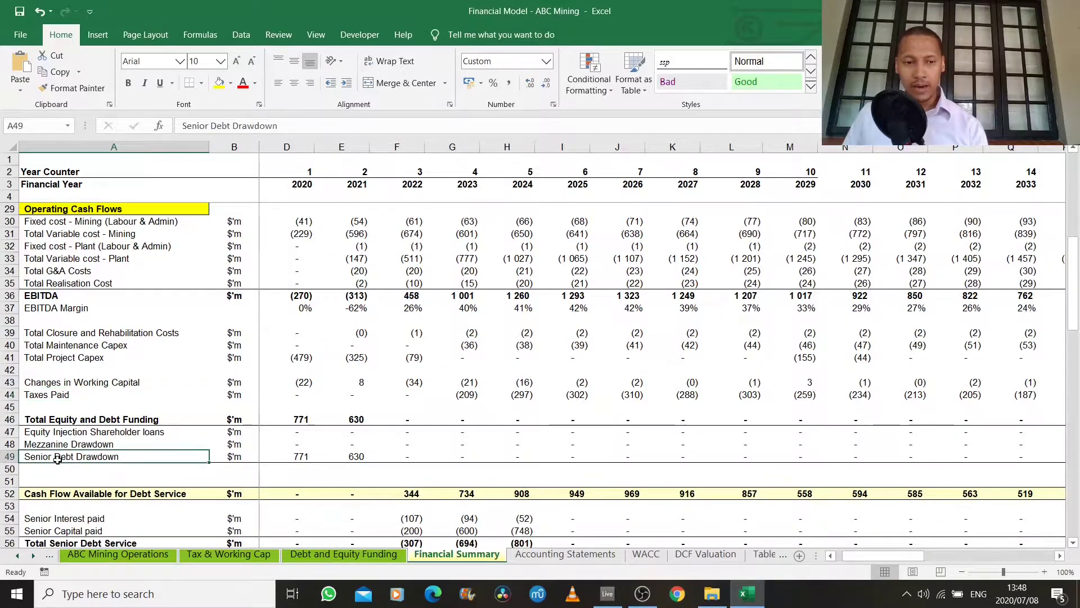
{"action": "left_click", "coordinate": [76, 437]}
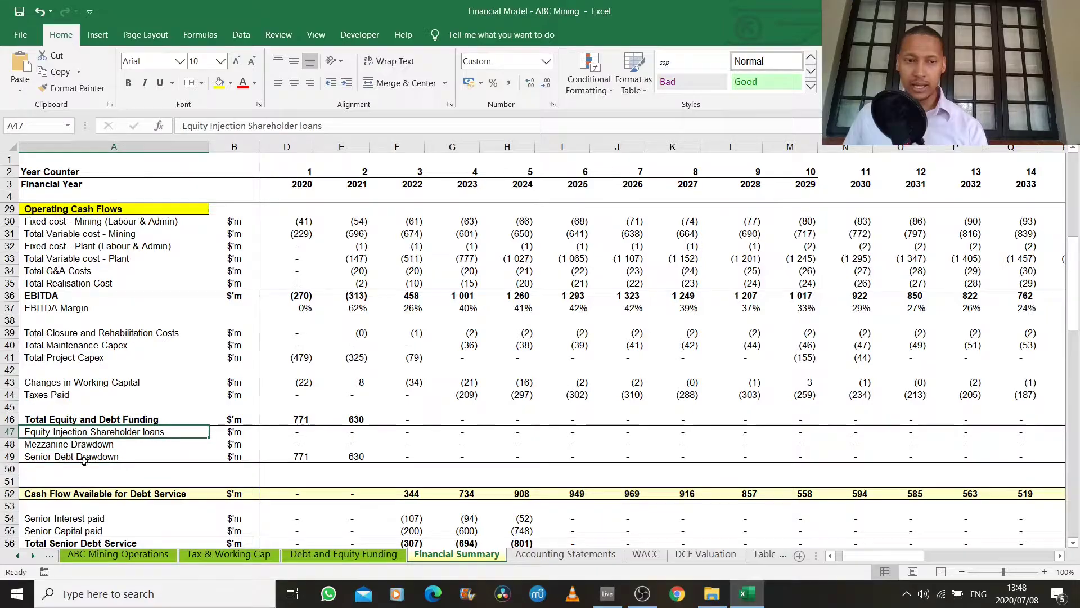
{"action": "left_click", "coordinate": [296, 457]}
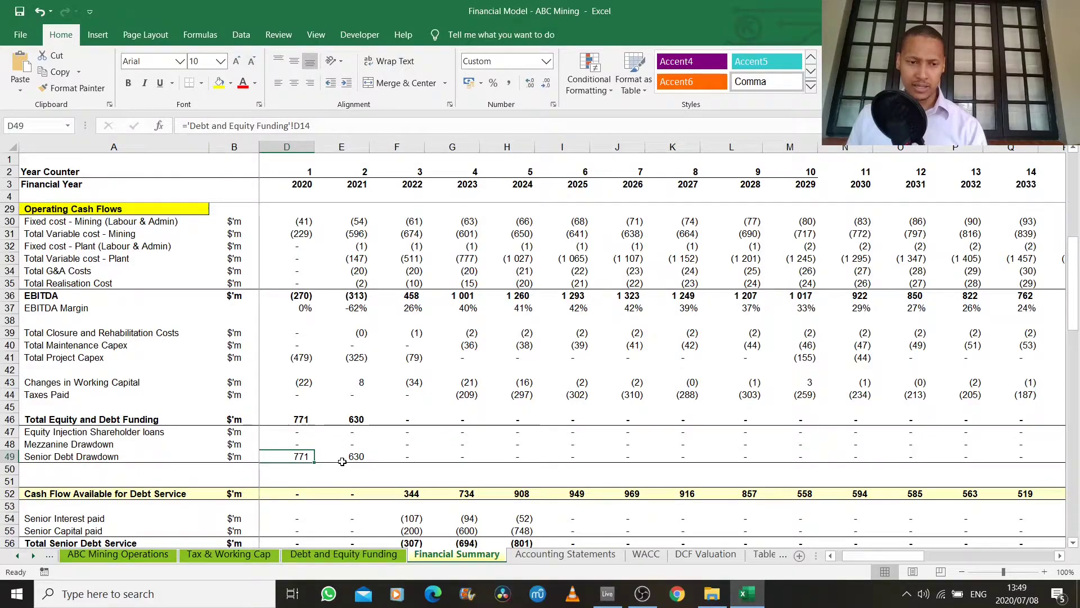
{"action": "scroll", "coordinate": [346, 453], "scroll_direction": "down", "scroll_amount": 2}
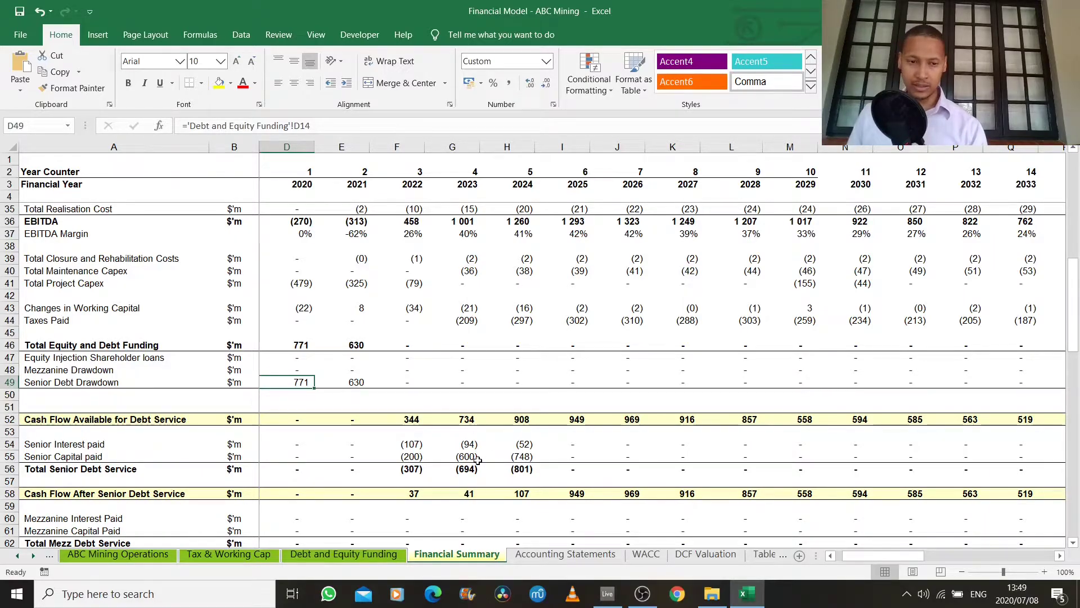
{"action": "scroll", "coordinate": [479, 459], "scroll_direction": "down", "scroll_amount": 1}
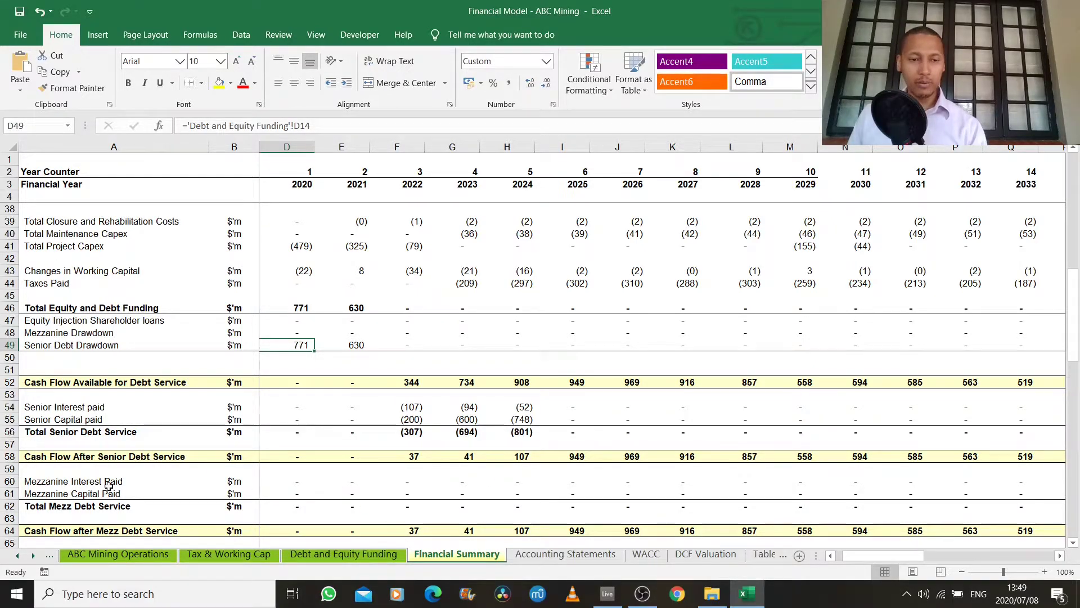
{"action": "scroll", "coordinate": [163, 494], "scroll_direction": "down", "scroll_amount": 2}
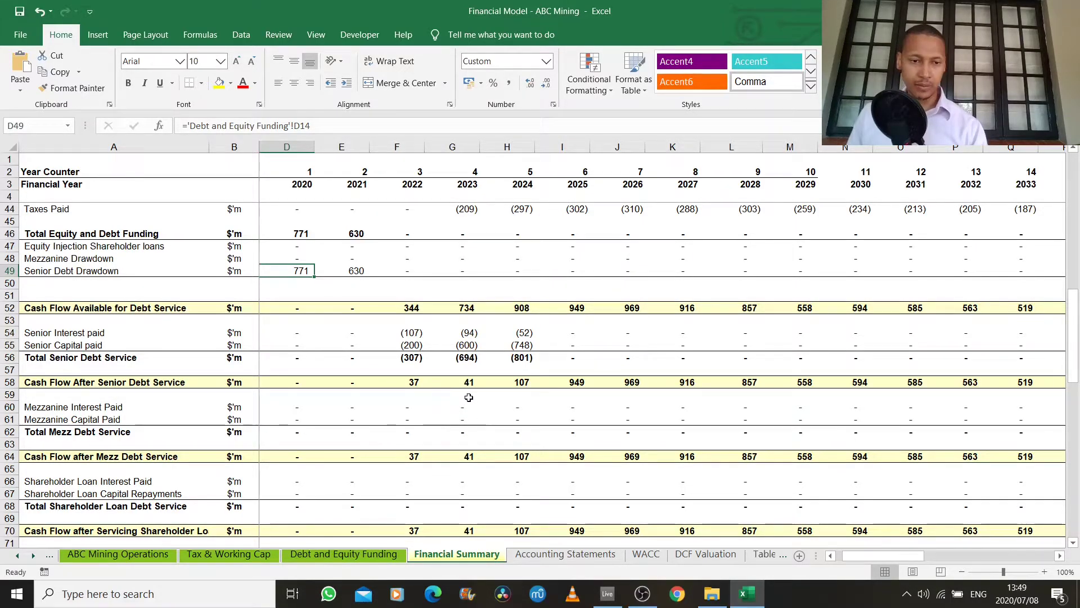
{"action": "scroll", "coordinate": [468, 397], "scroll_direction": "down", "scroll_amount": 1}
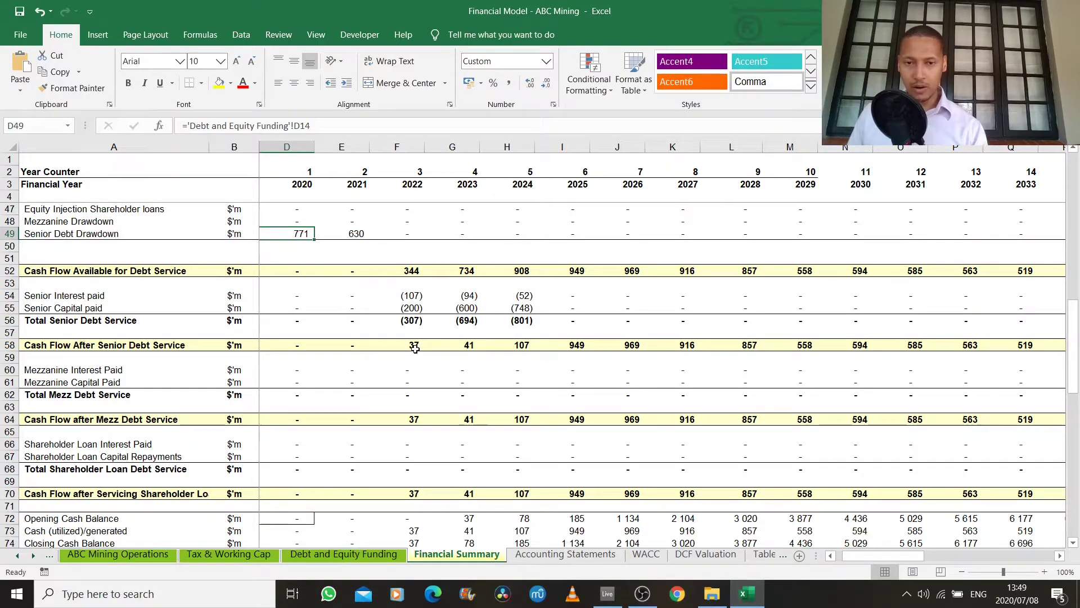
{"action": "left_click_drag", "start_coordinate": [414, 349], "coordinate": [538, 350]}
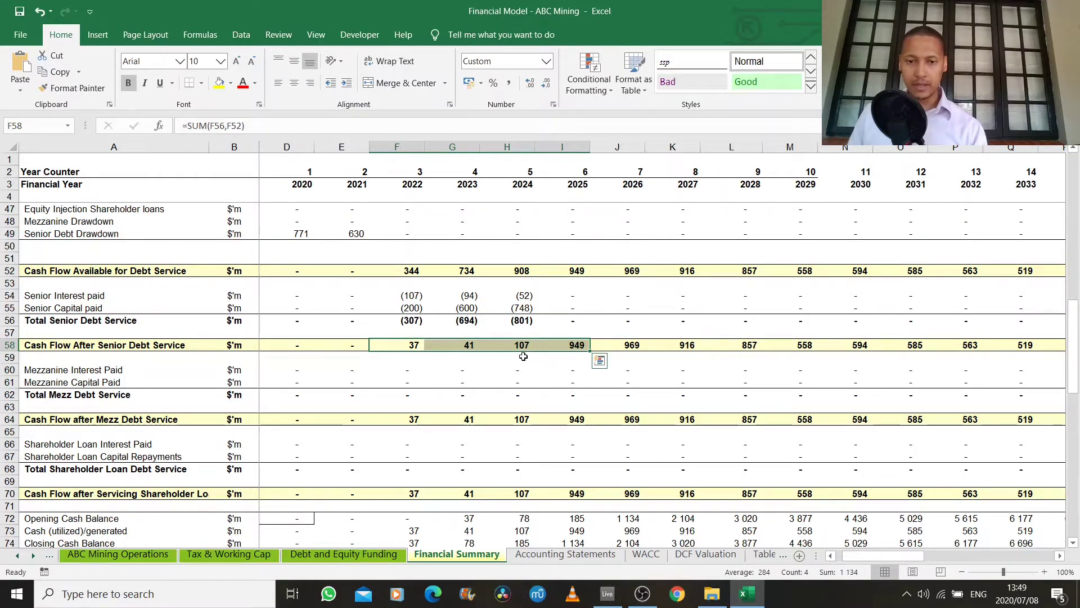
{"action": "scroll", "coordinate": [428, 467], "scroll_direction": "down", "scroll_amount": 2}
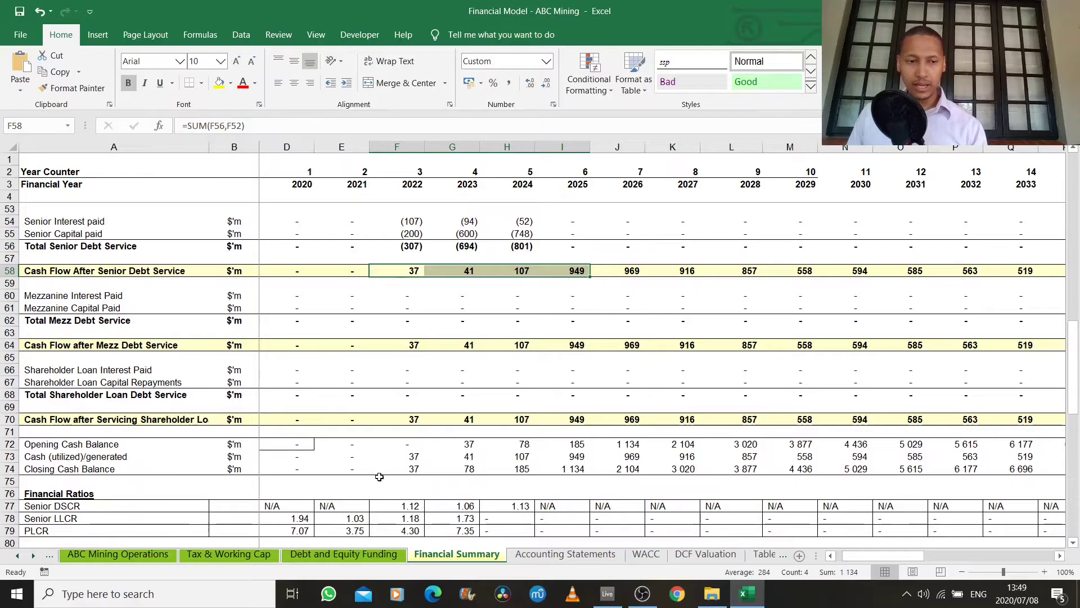
{"action": "left_click", "coordinate": [415, 444]}
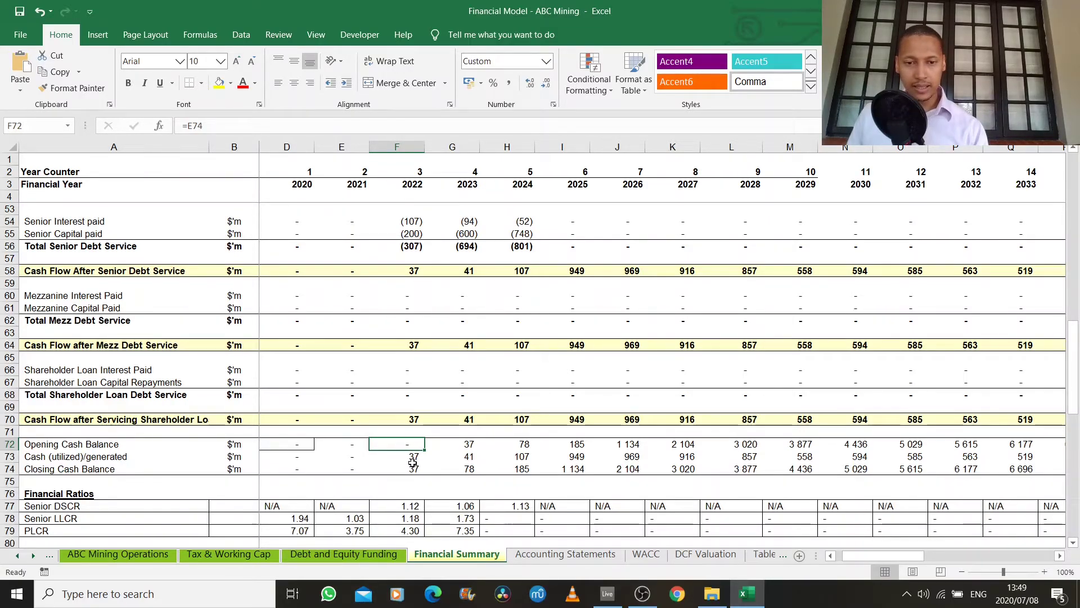
{"action": "left_click", "coordinate": [413, 465]}
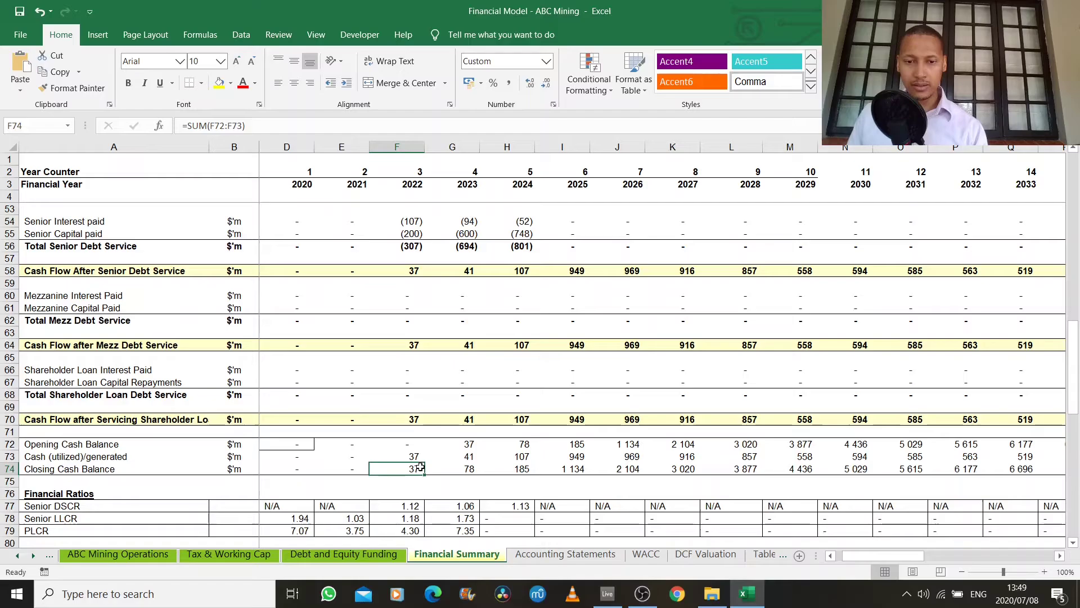